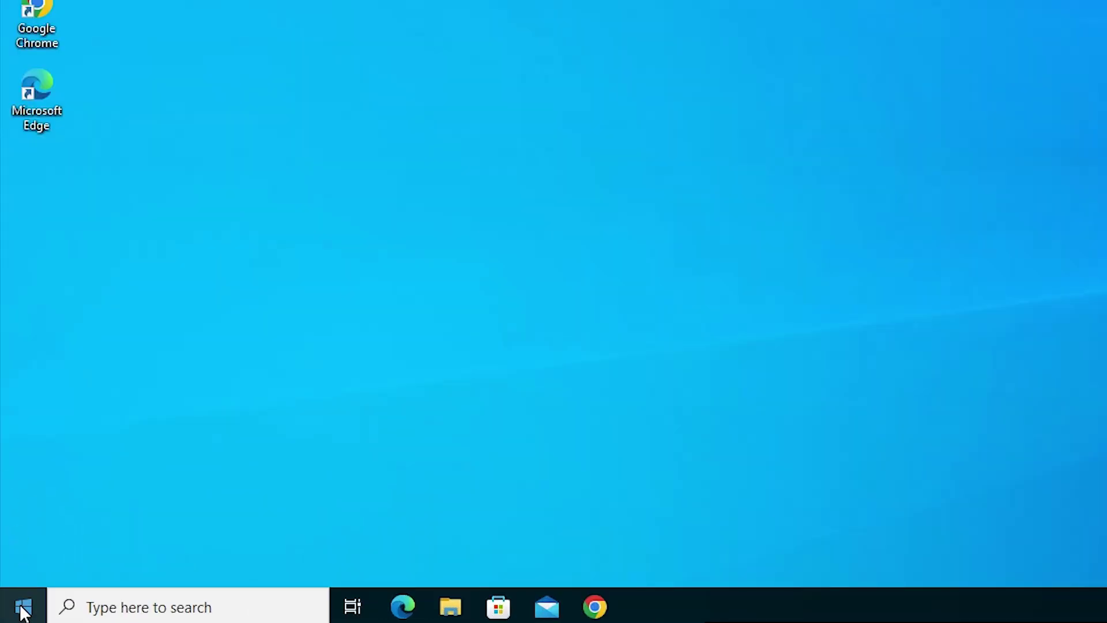
- Search 'pr' from Start to reach Printers & scanners and begin adding a printer or scanner
{"action": "left_click", "coordinate": [23, 610]}
{"action": "type", "text": "p"}
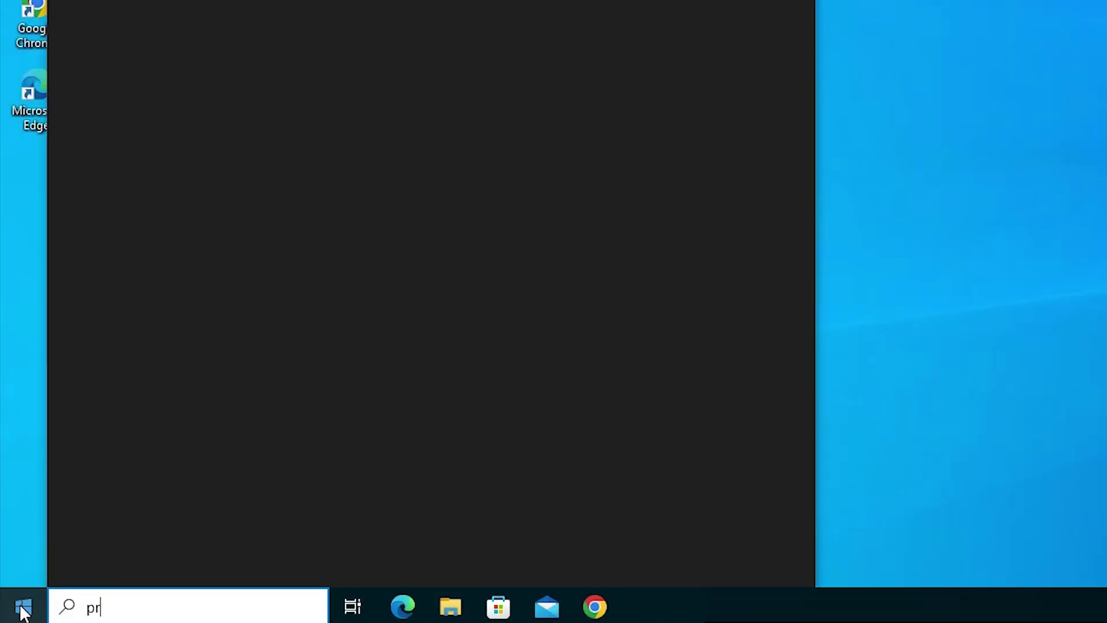
{"action": "type", "text": "r"}
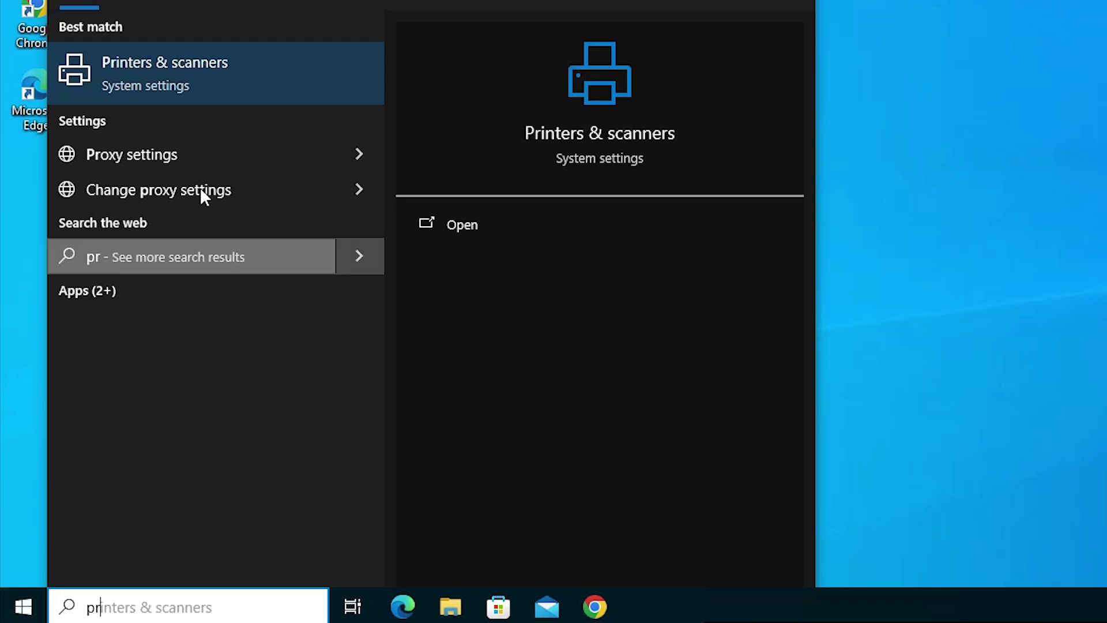
{"action": "left_click", "coordinate": [203, 90]}
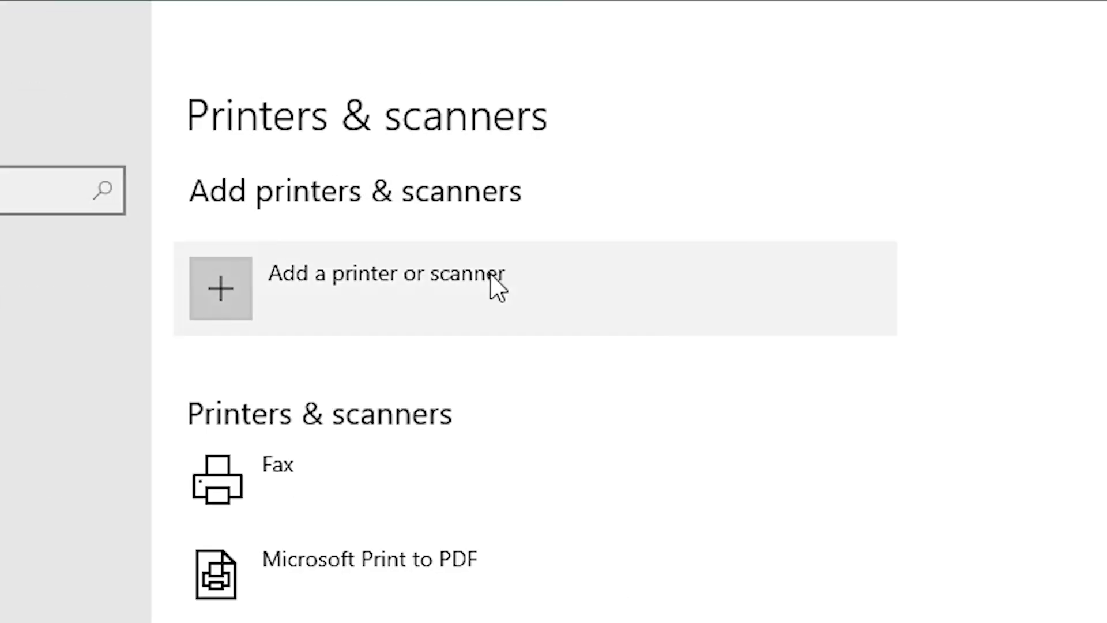
{"action": "left_click", "coordinate": [426, 278]}
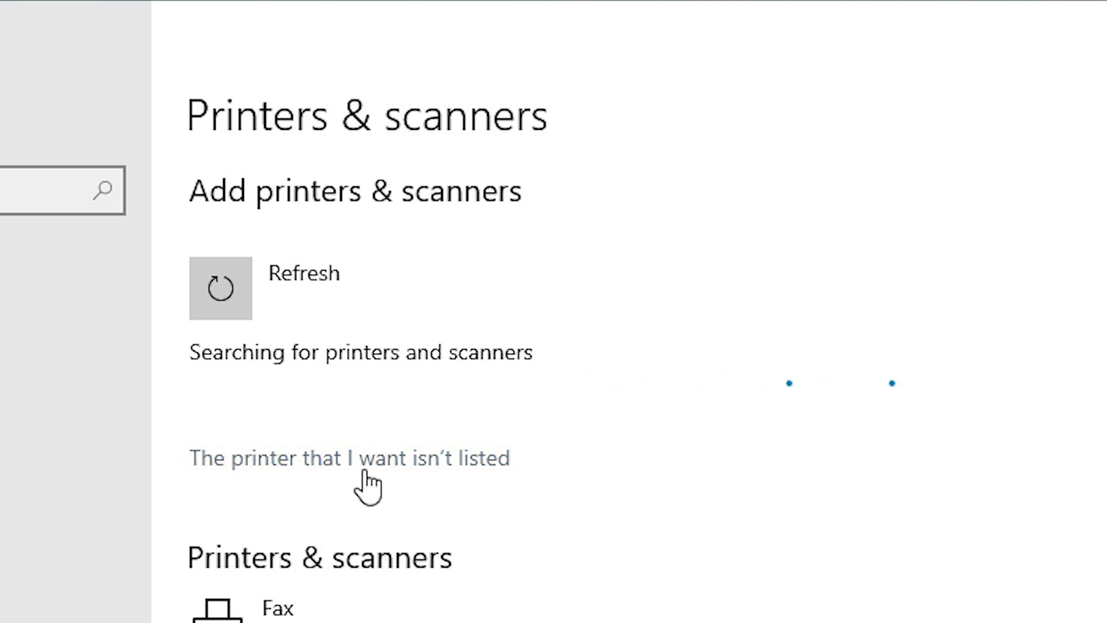
- Add an unlisted local printer manually, using the existing USB001 (Local Port)
{"action": "left_click", "coordinate": [456, 459]}
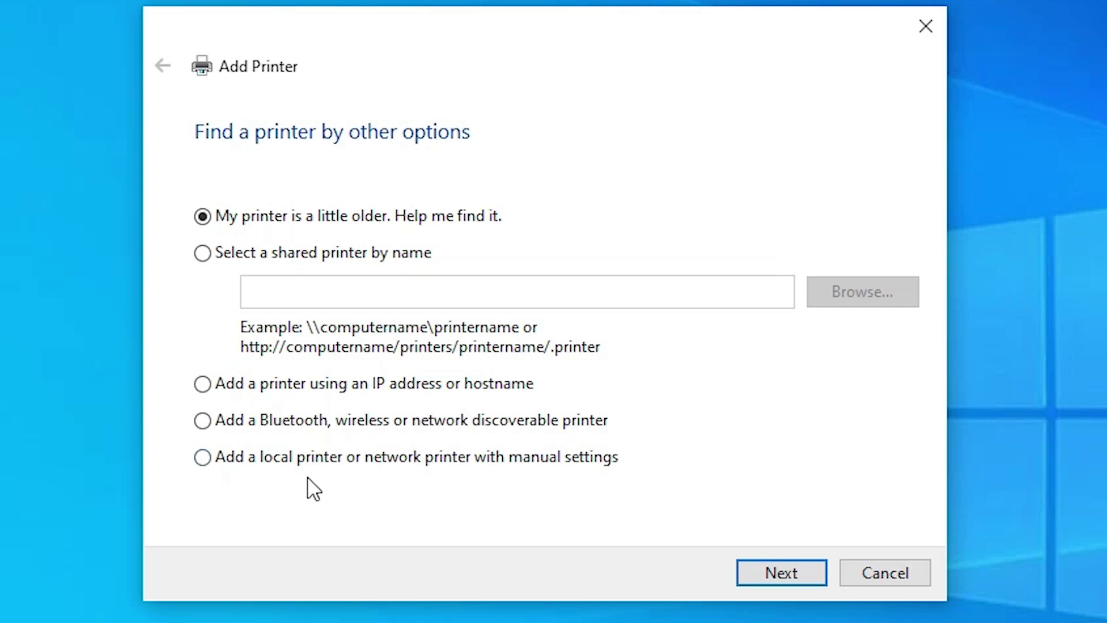
{"action": "left_click", "coordinate": [337, 457]}
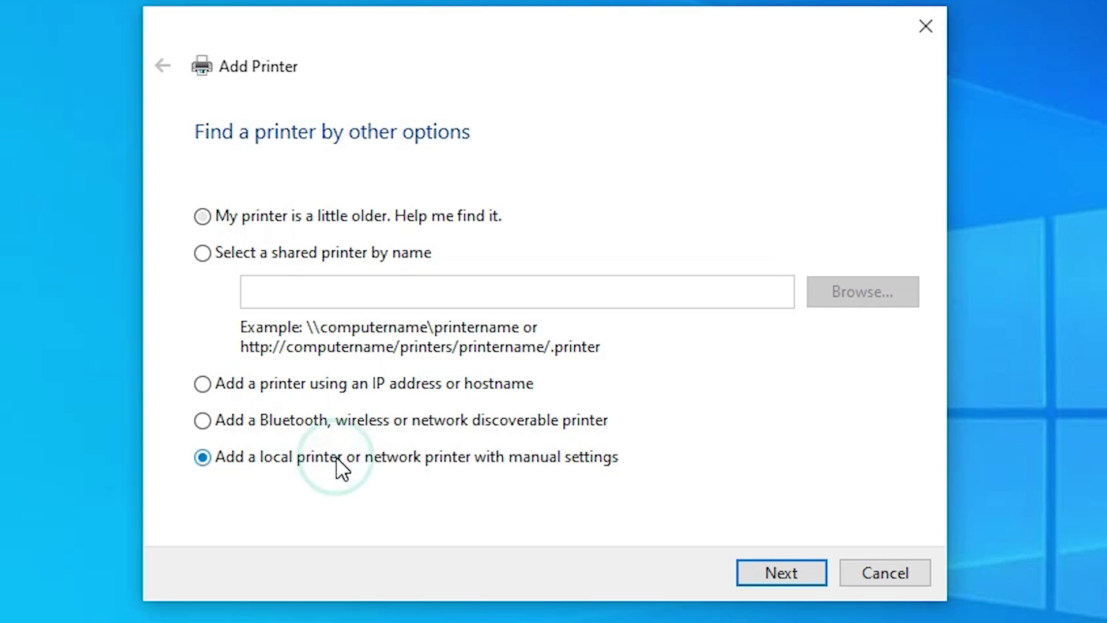
{"action": "left_click", "coordinate": [794, 568]}
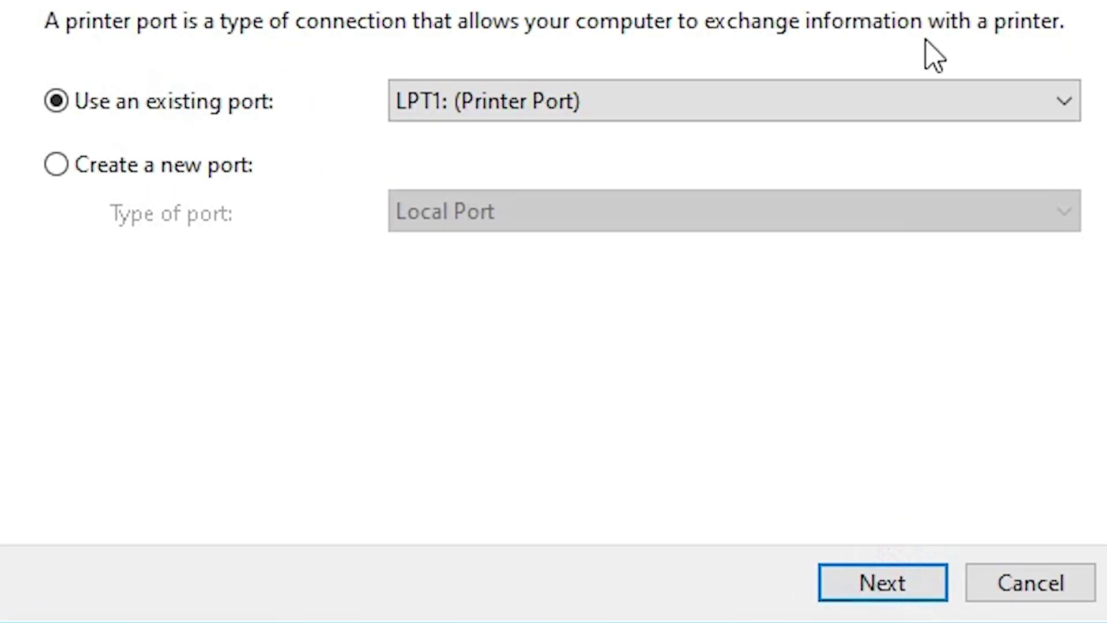
{"action": "left_click", "coordinate": [685, 101]}
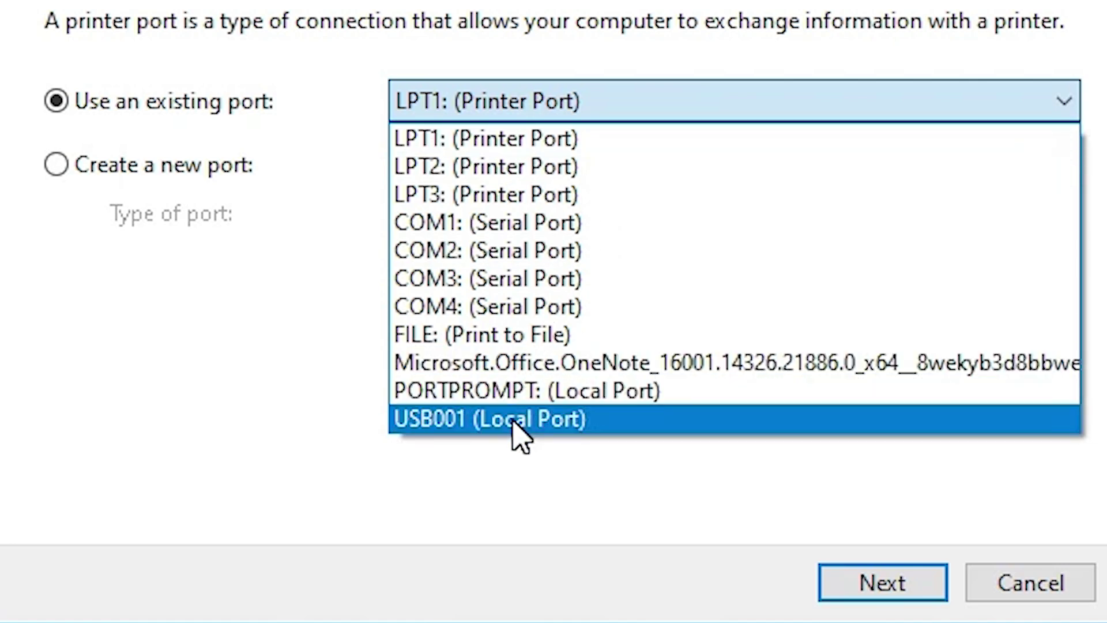
{"action": "left_click", "coordinate": [567, 423]}
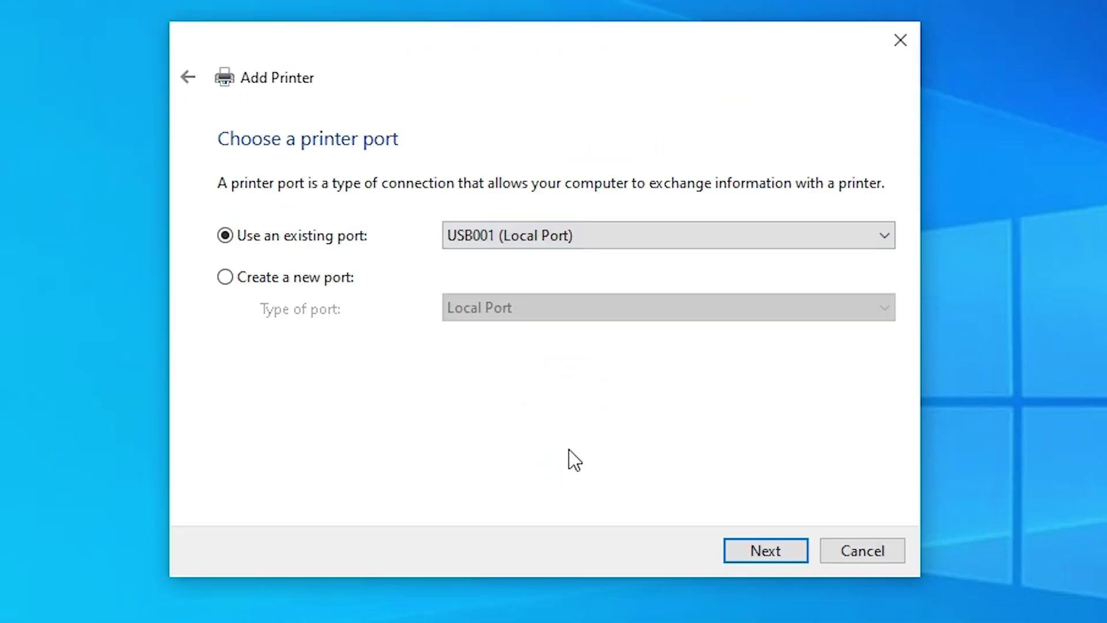
- Advance to the driver step and refresh the model list from Windows Update
{"action": "left_click", "coordinate": [780, 552]}
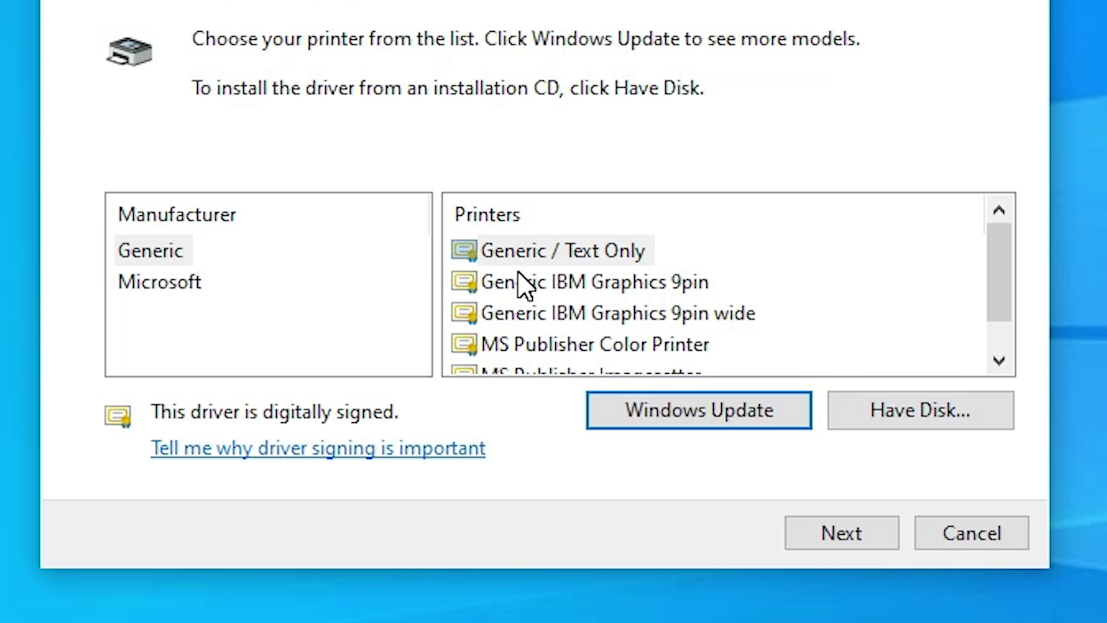
{"action": "left_click", "coordinate": [692, 410]}
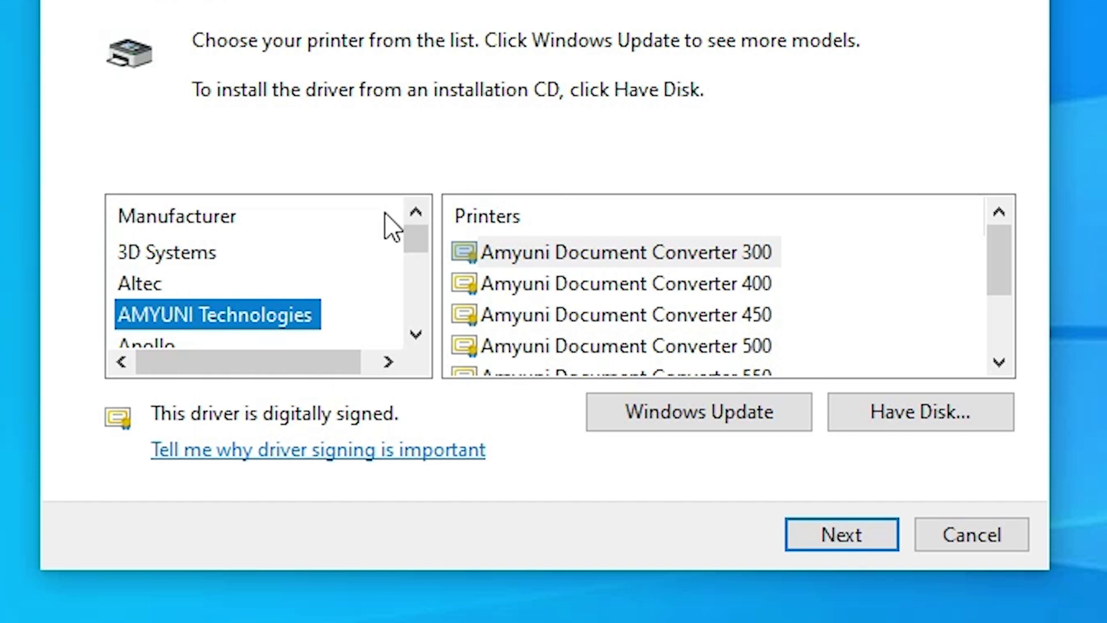
- Pick manufacturer HP and the HP LaserJet 3052 PCL5 driver model
{"action": "left_click", "coordinate": [173, 263]}
{"action": "key", "text": "h"}
{"action": "key", "text": "h"}
{"action": "key", "text": "h"}
{"action": "key", "text": "h"}
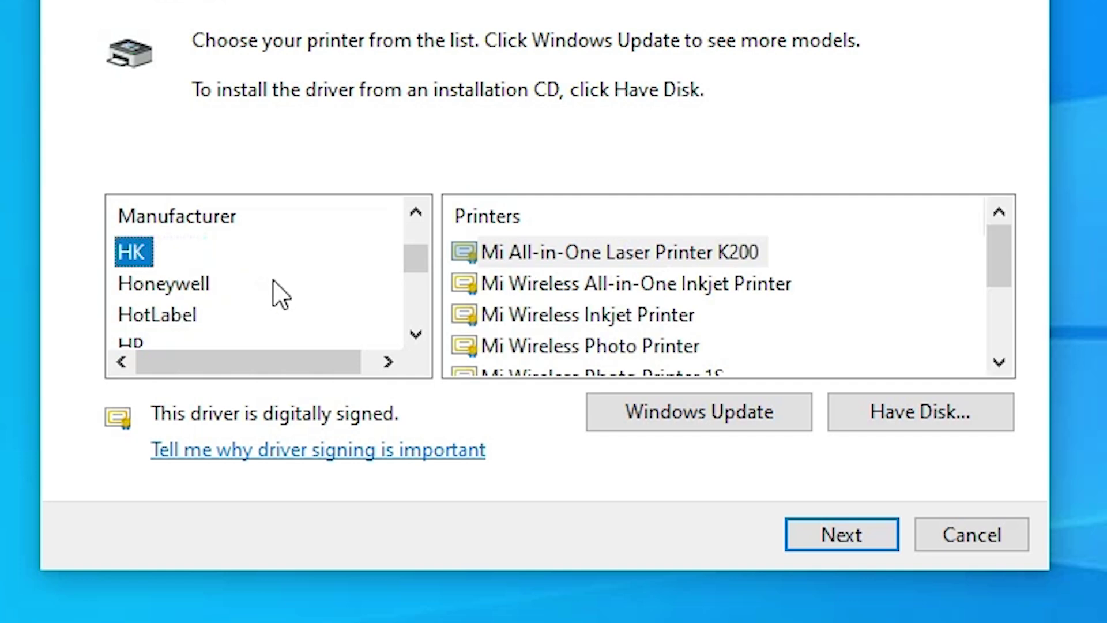
{"action": "key", "text": "h"}
{"action": "key", "text": "h"}
{"action": "key", "text": "h"}
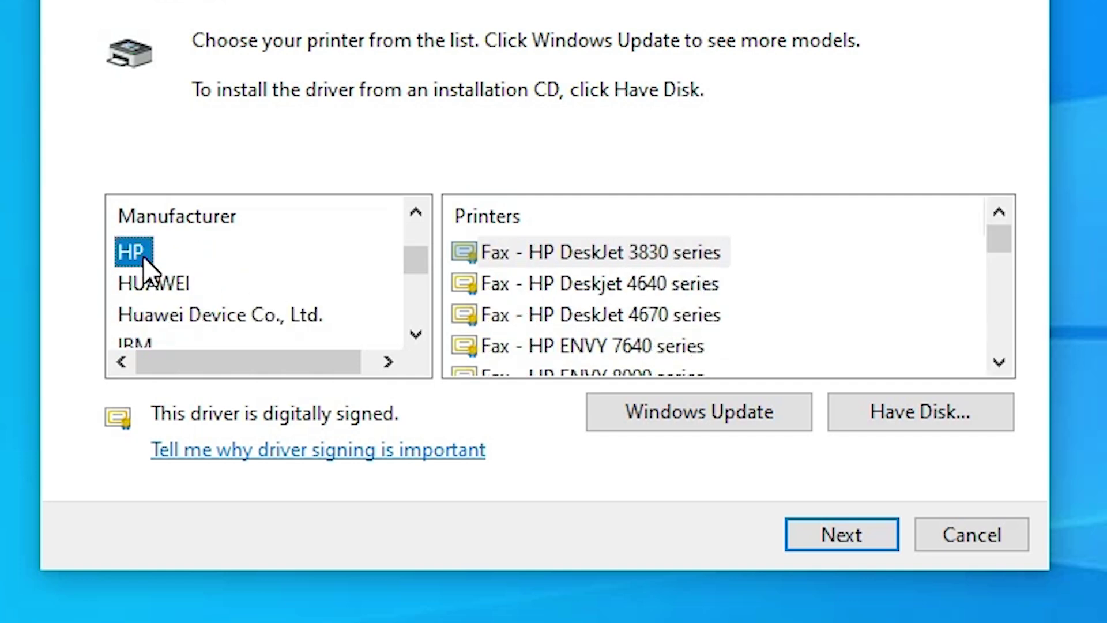
{"action": "left_click", "coordinate": [600, 315]}
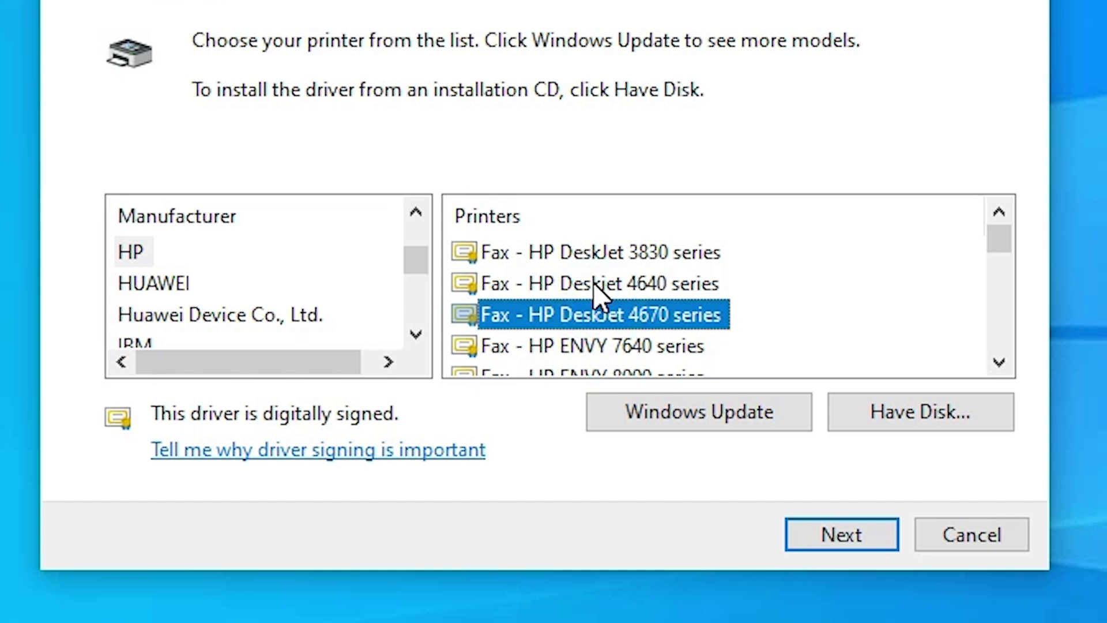
{"action": "scroll", "coordinate": [628, 289], "scroll_direction": "down", "scroll_amount": 10}
{"action": "left_click", "coordinate": [628, 285]}
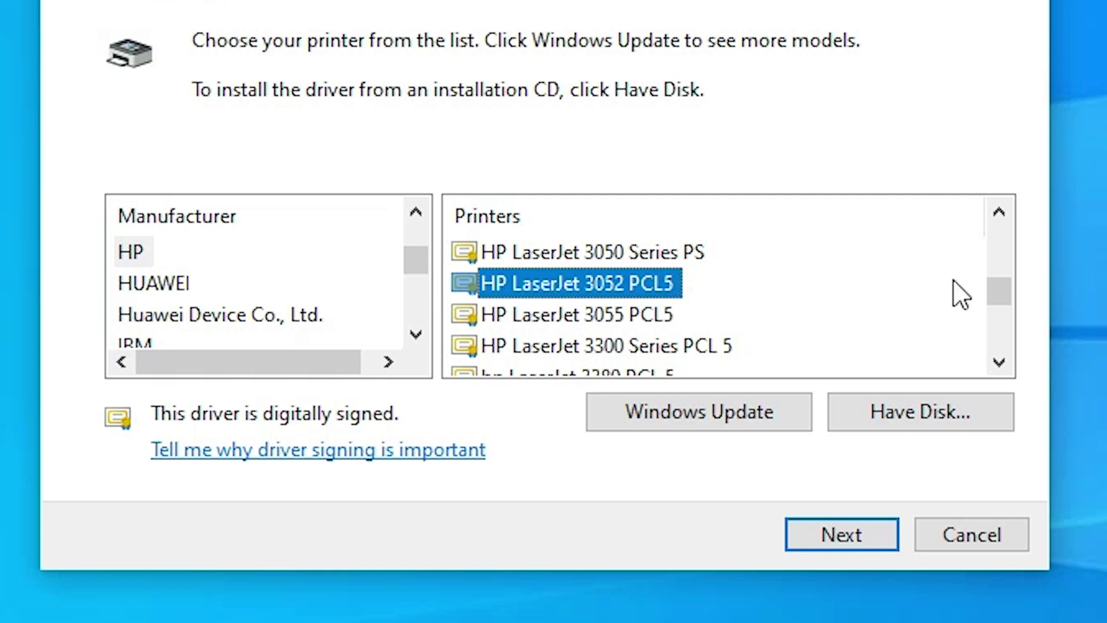
- Drop 'PCL5' to name the printer 'HP LaserJet 3052' and install it without sharing
{"action": "left_click", "coordinate": [866, 540]}
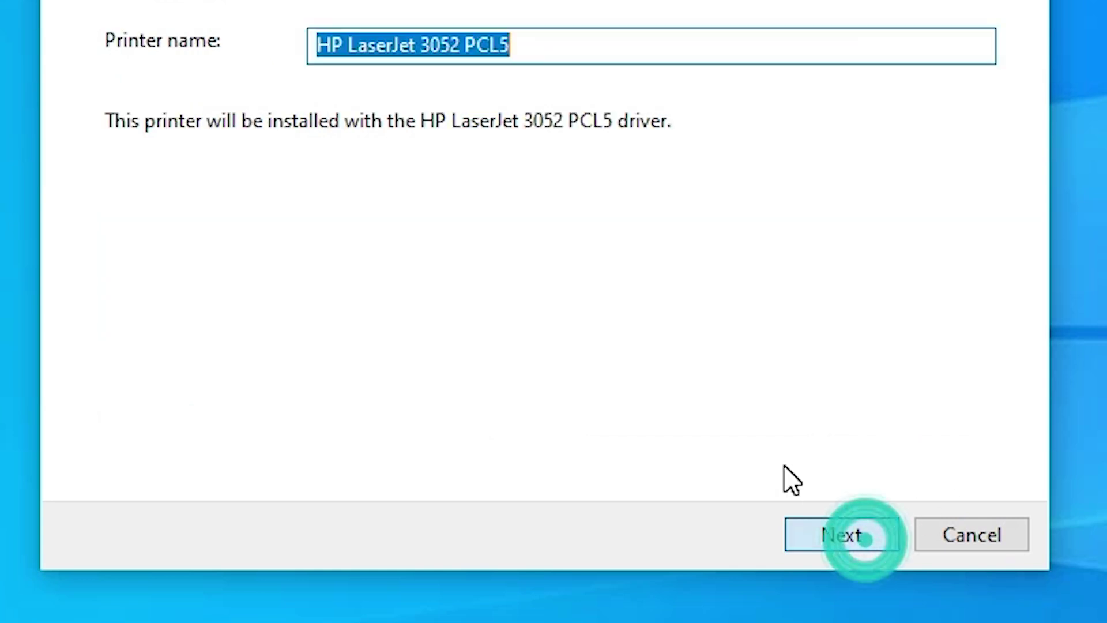
{"action": "left_click", "coordinate": [573, 191]}
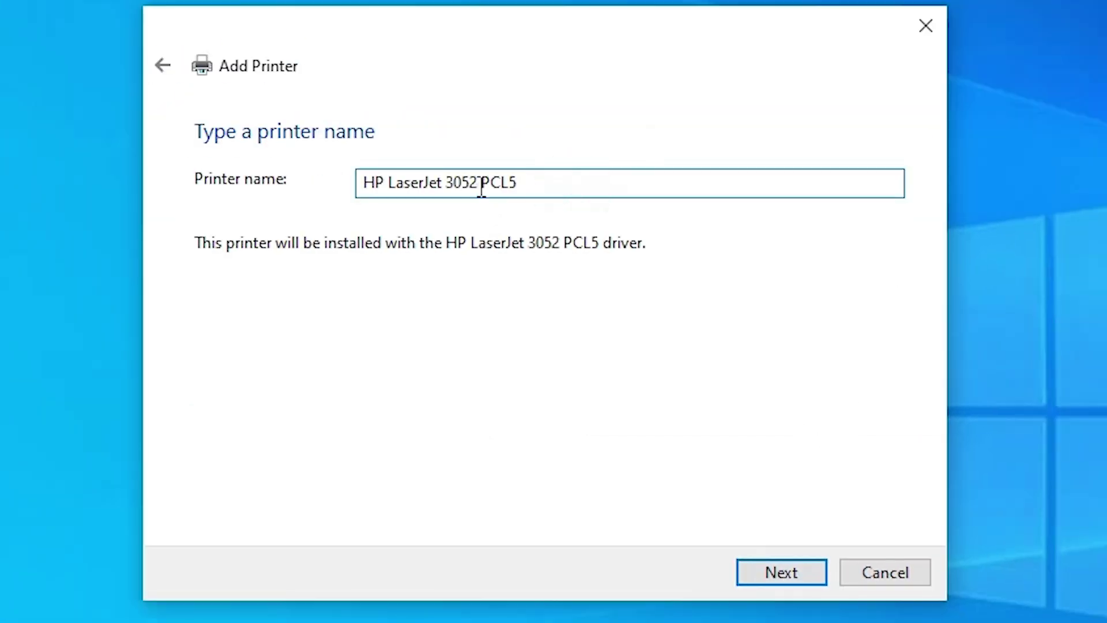
{"action": "left_click_drag", "start_coordinate": [481, 184], "coordinate": [546, 183]}
{"action": "key", "text": "BackSpace"}
{"action": "left_click", "coordinate": [807, 565]}
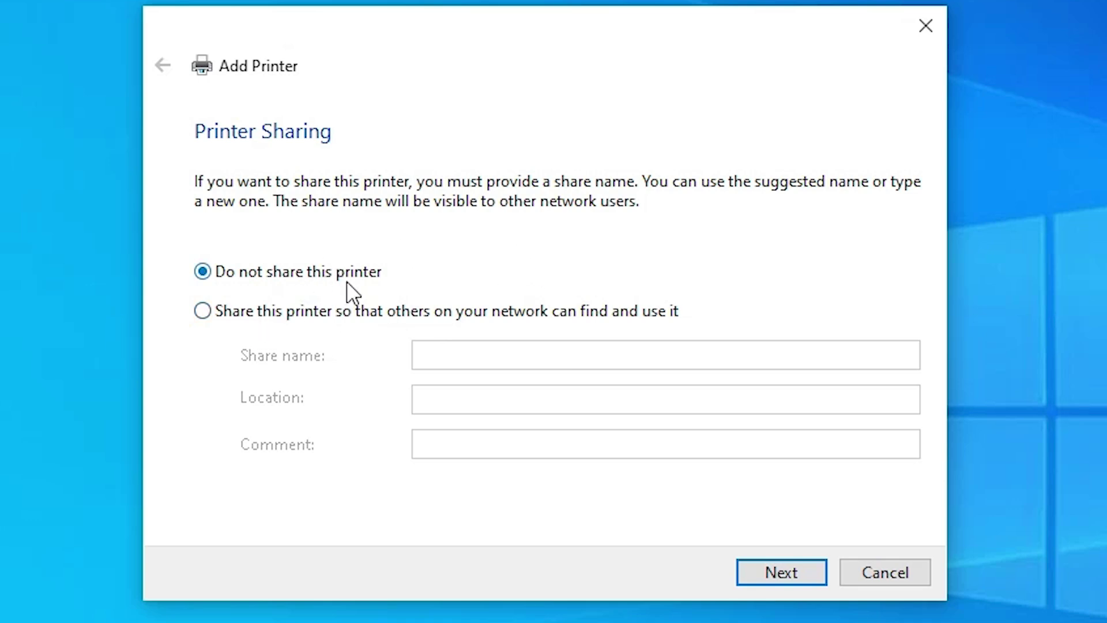
{"action": "left_click", "coordinate": [796, 576]}
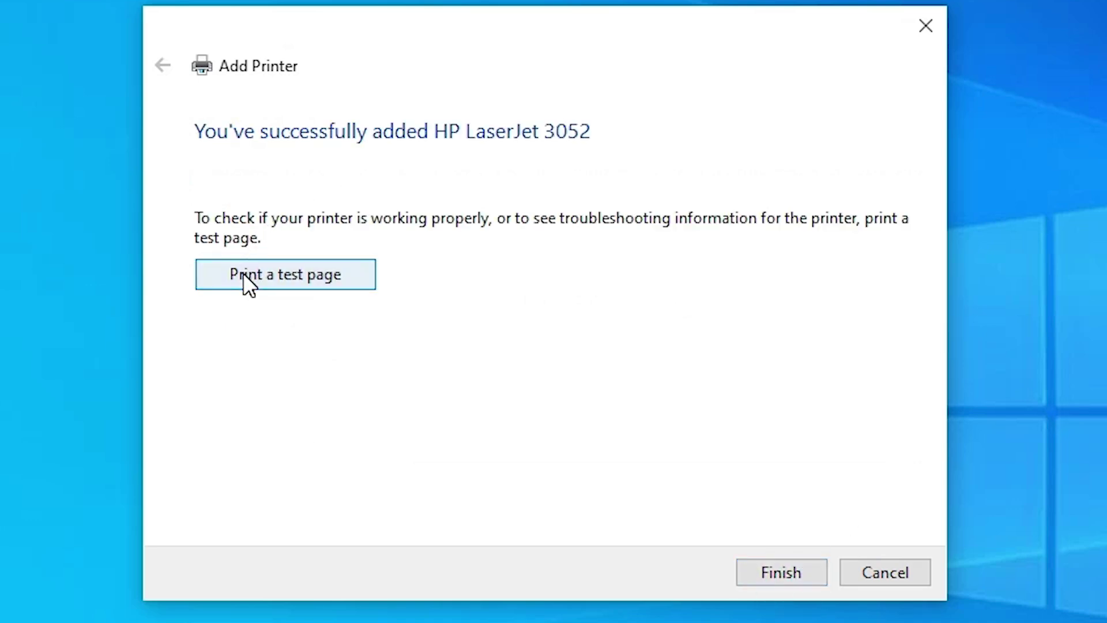
- Finish the wizard and check the HP LaserJet 3052 entry under Printers & scanners
{"action": "left_click", "coordinate": [770, 556]}
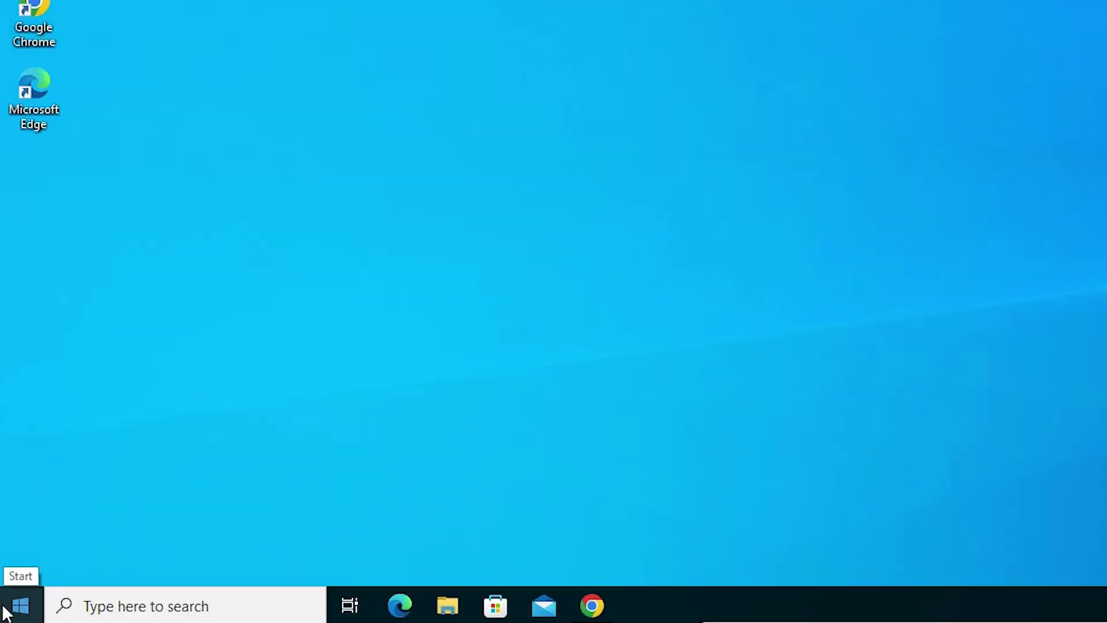
{"action": "left_click", "coordinate": [2, 614]}
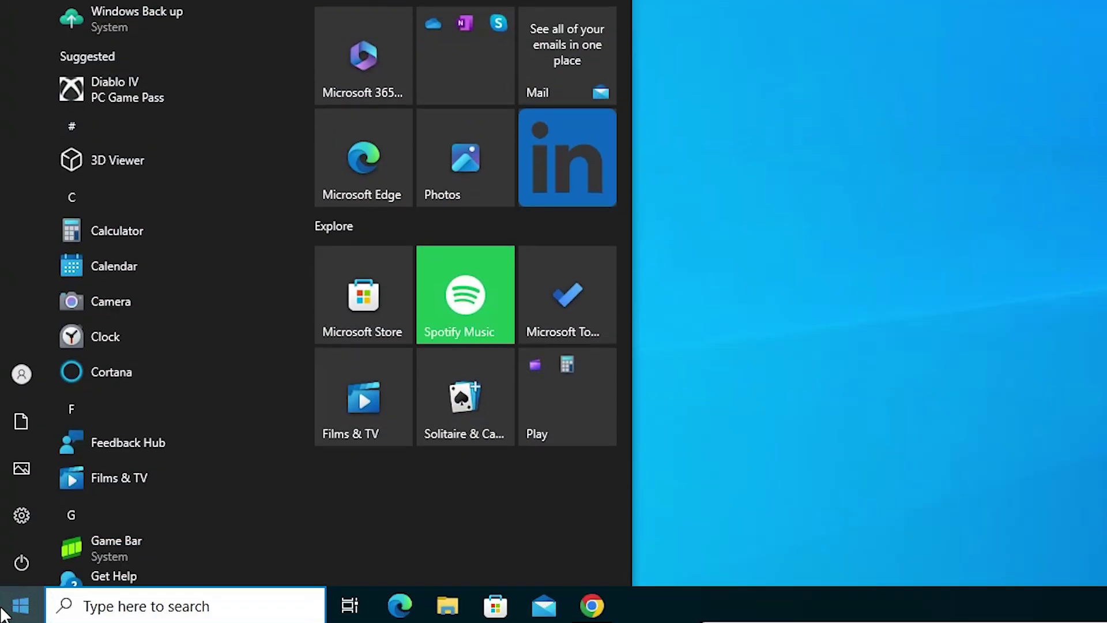
{"action": "type", "text": "pr"}
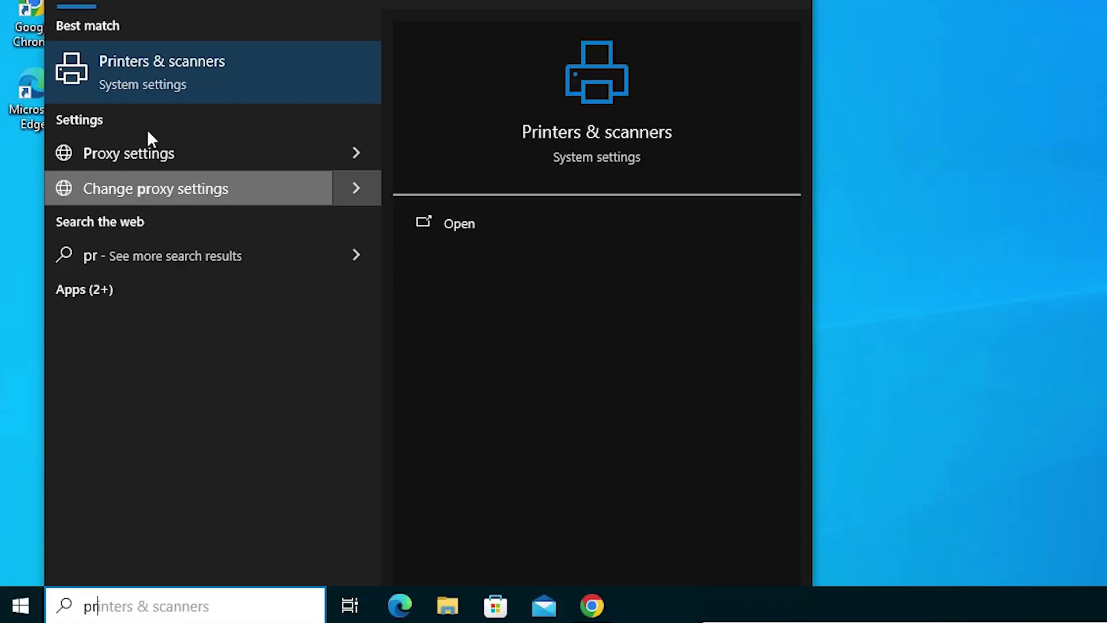
{"action": "left_click", "coordinate": [172, 80]}
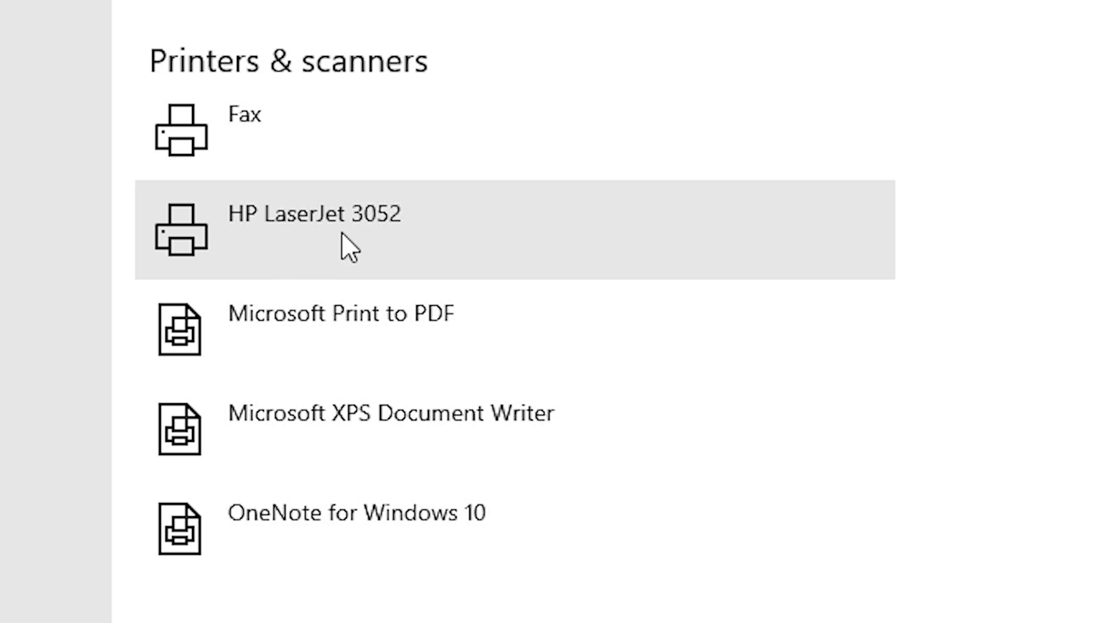
{"action": "left_click", "coordinate": [331, 222]}
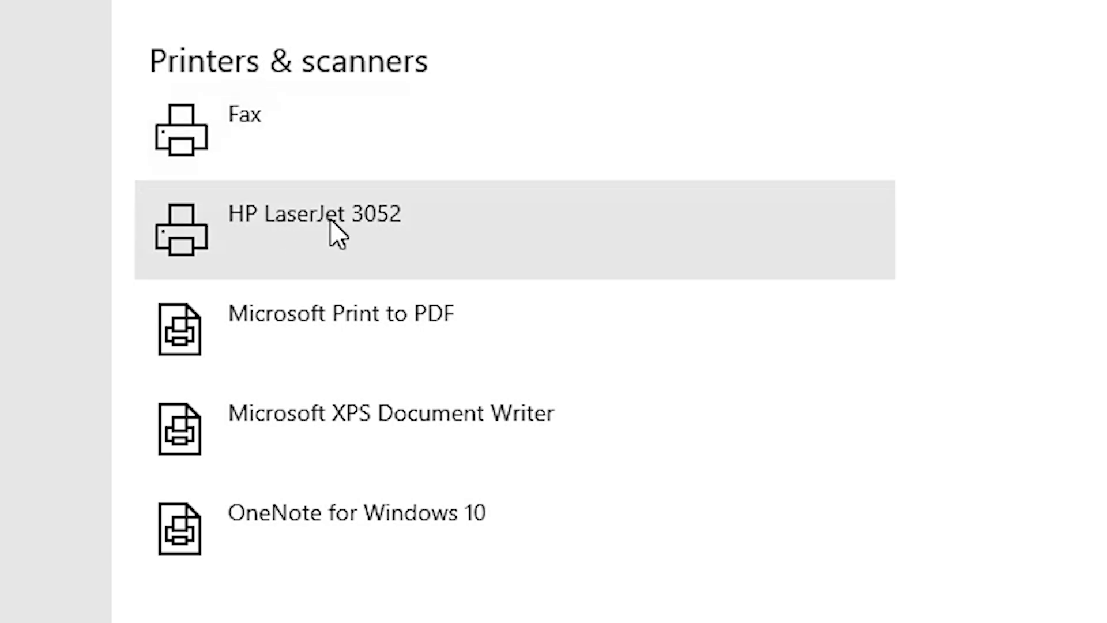